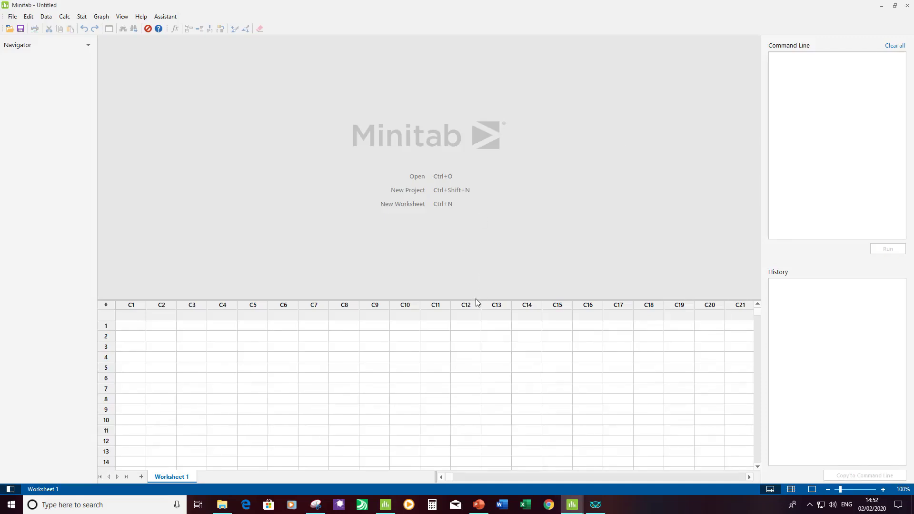
Shrink the worksheet pane to a short strip, try Worksheet Only and Output Only, then return to Split view
{"action": "left_click_drag", "start_coordinate": [477, 299], "coordinate": [468, 393]}
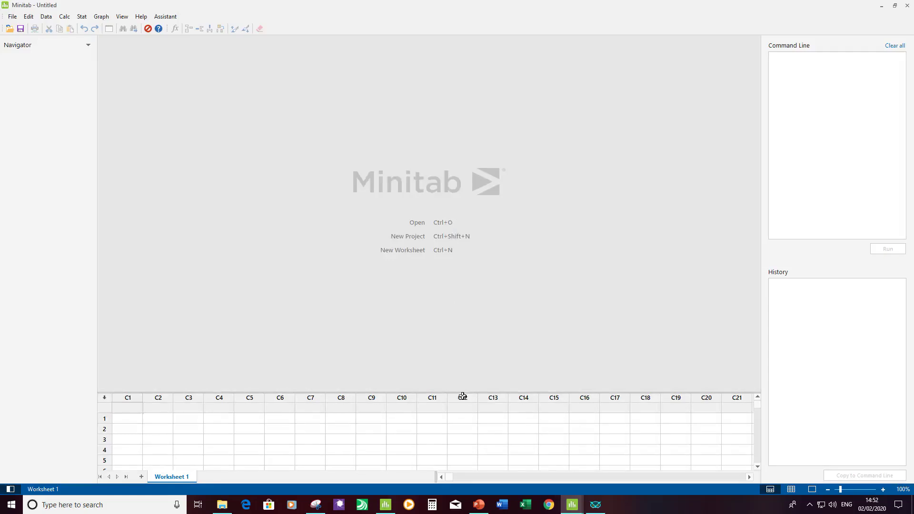
{"action": "mouse_move", "coordinate": [462, 392]}
{"action": "left_mouse_down"}
{"action": "mouse_move", "coordinate": [468, 198]}
{"action": "mouse_move", "coordinate": [469, 397]}
{"action": "left_mouse_up"}
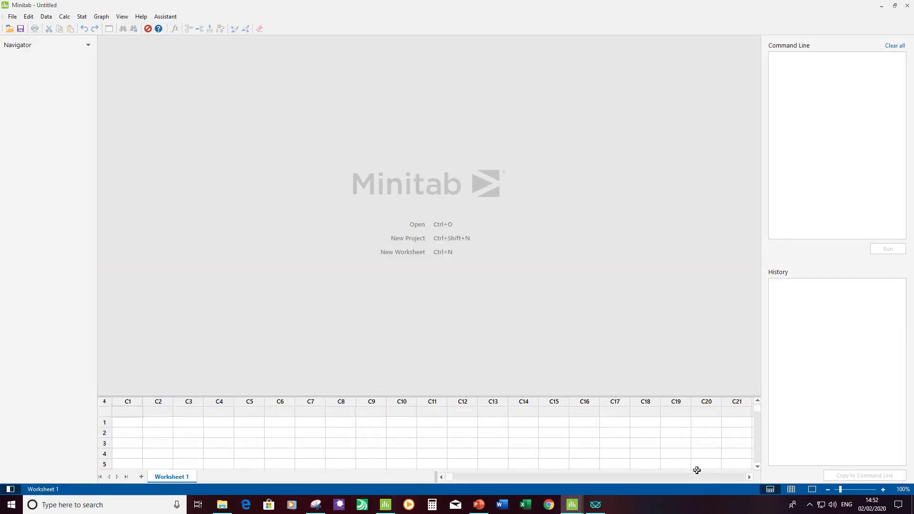
{"action": "left_click", "coordinate": [793, 491]}
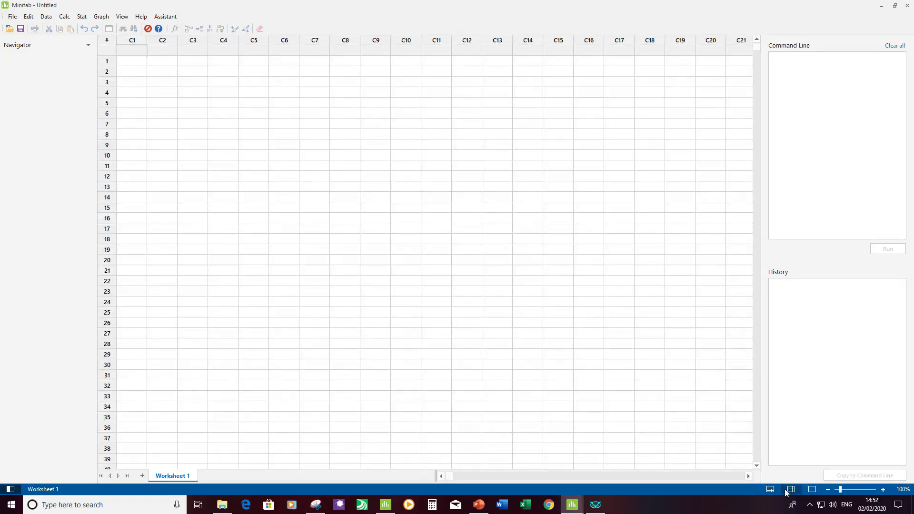
{"action": "left_click", "coordinate": [771, 490]}
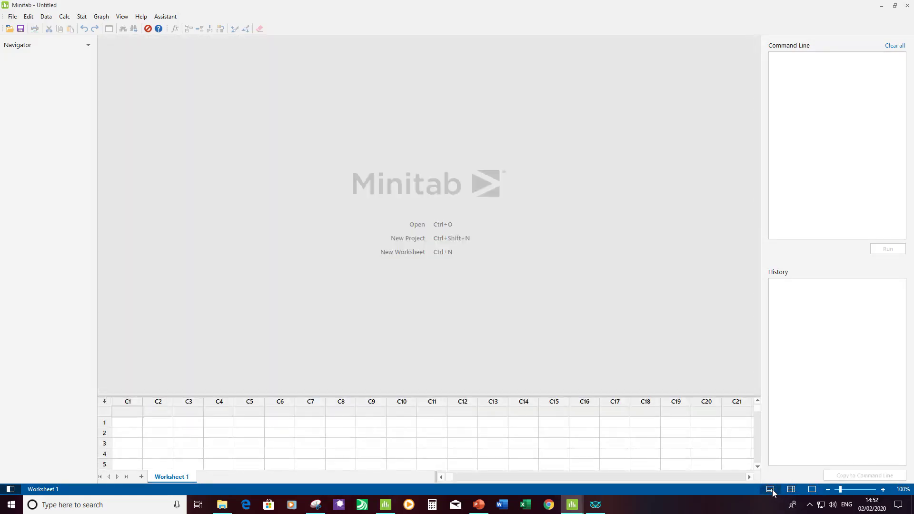
{"action": "left_click", "coordinate": [813, 490]}
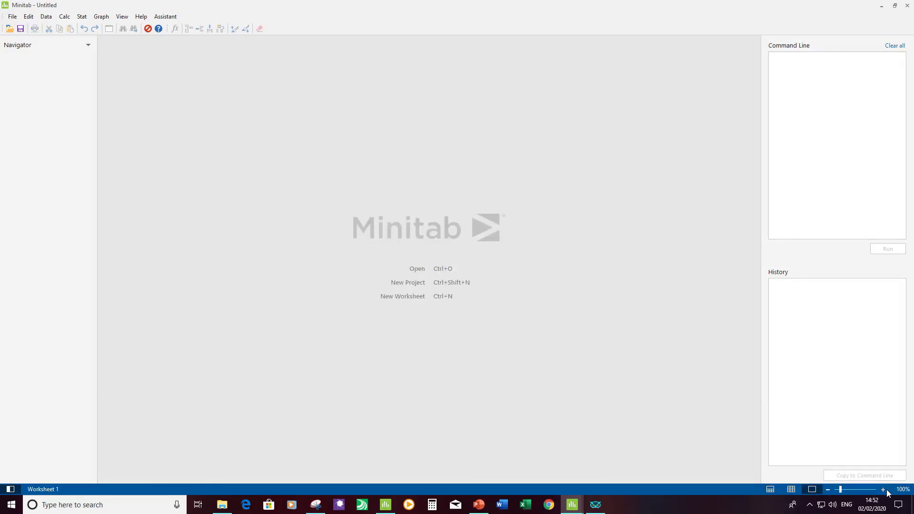
{"action": "left_click", "coordinate": [771, 491]}
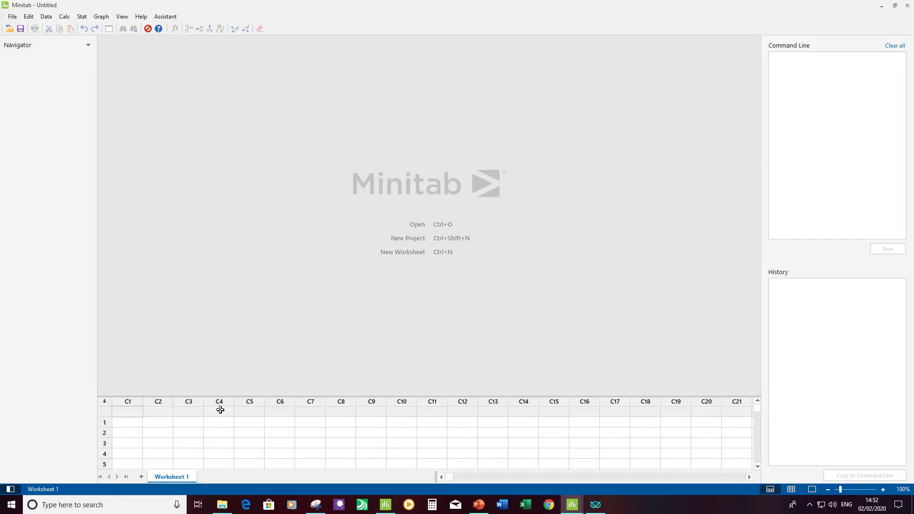
Add Worksheets 2, 3 and 4, toggle the Navigator off and on, and return to Worksheet 1
{"action": "left_click", "coordinate": [142, 477]}
{"action": "left_click", "coordinate": [142, 477]}
{"action": "left_click", "coordinate": [141, 478]}
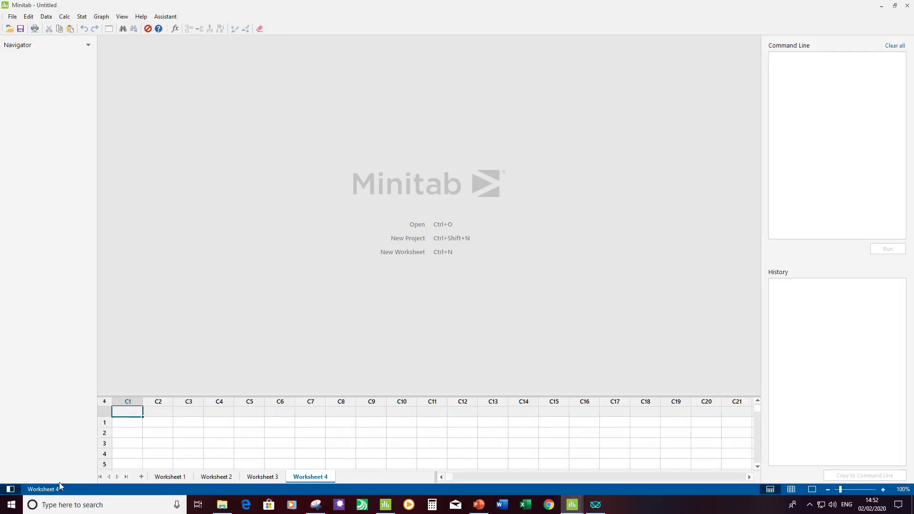
{"action": "left_click", "coordinate": [9, 489]}
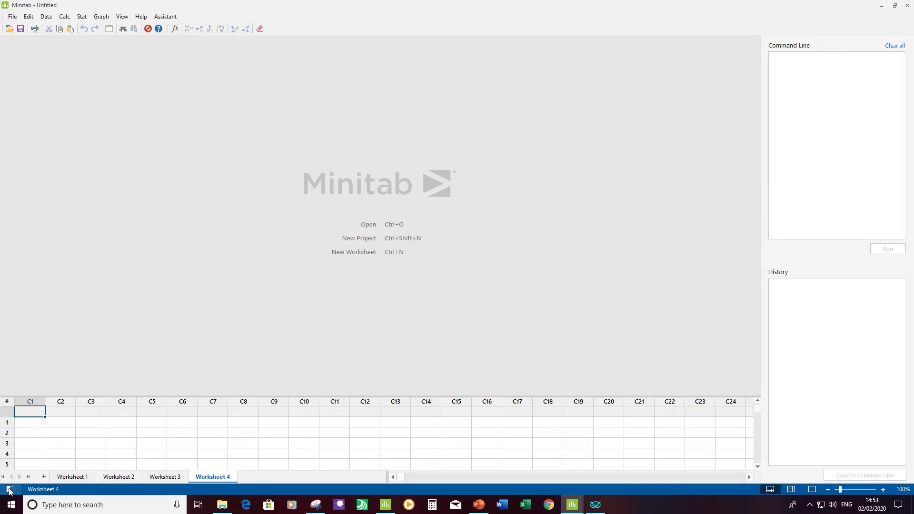
{"action": "left_click", "coordinate": [9, 489]}
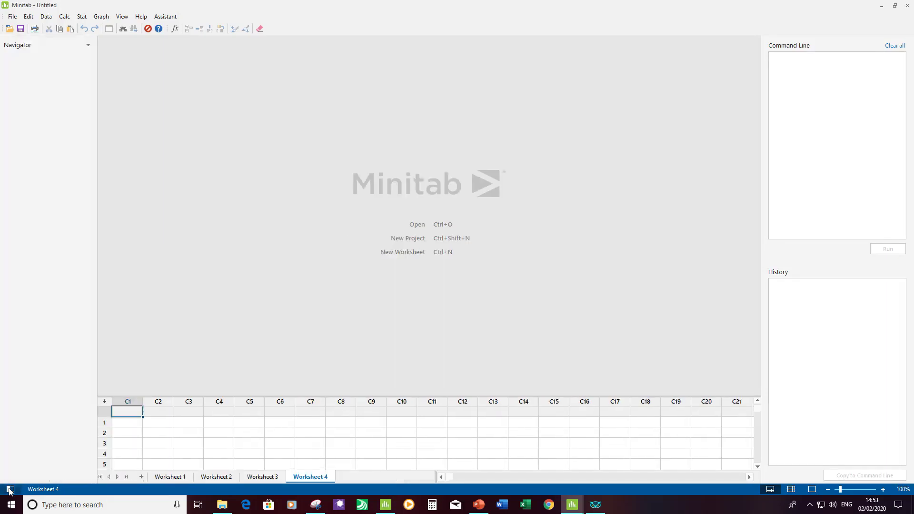
{"action": "left_click", "coordinate": [171, 477]}
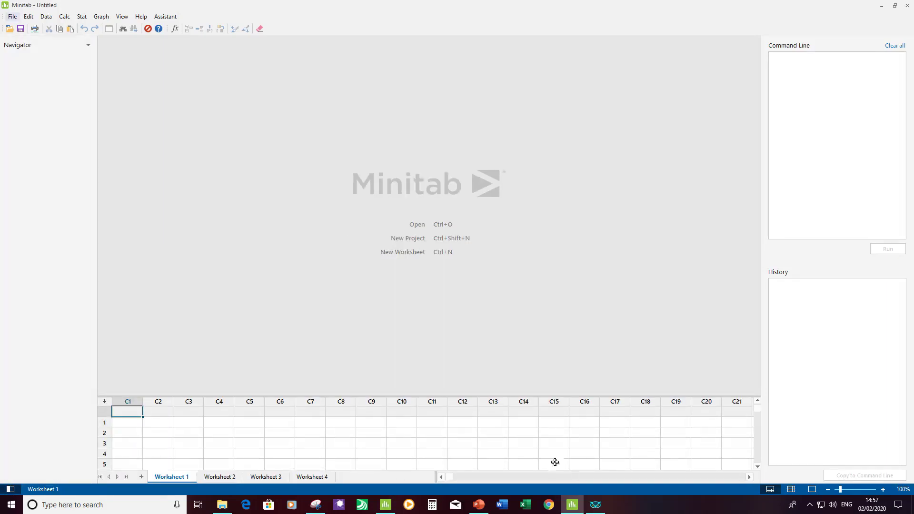
Open the 02 Minitab Boot Camp project from File Explorer
{"action": "left_click", "coordinate": [223, 504]}
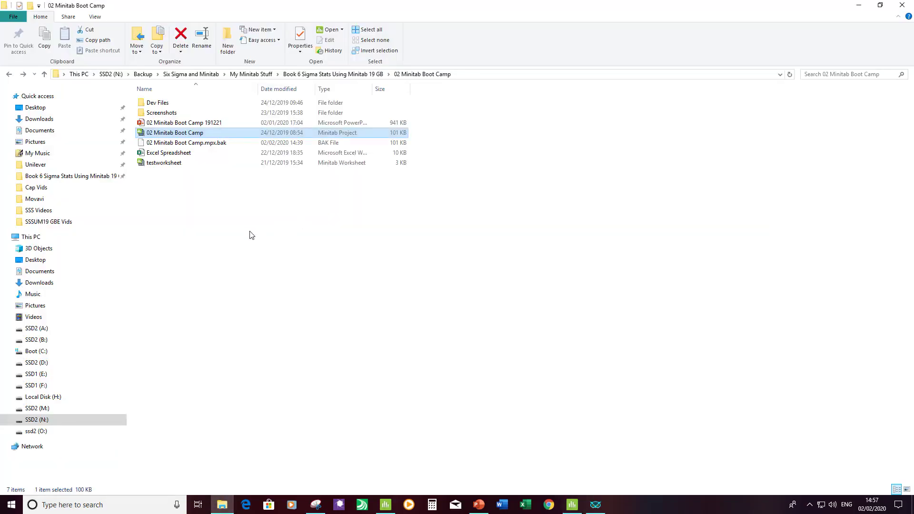
{"action": "double_click", "coordinate": [186, 134]}
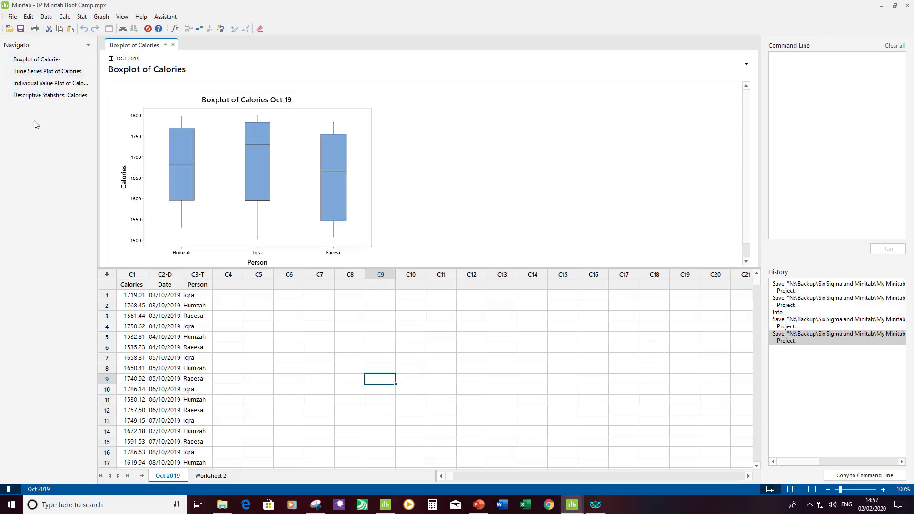
Step through the Time Series and Individual Value plots to the Descriptive Statistics: Calories table
{"action": "left_click", "coordinate": [39, 72]}
{"action": "left_click", "coordinate": [36, 72]}
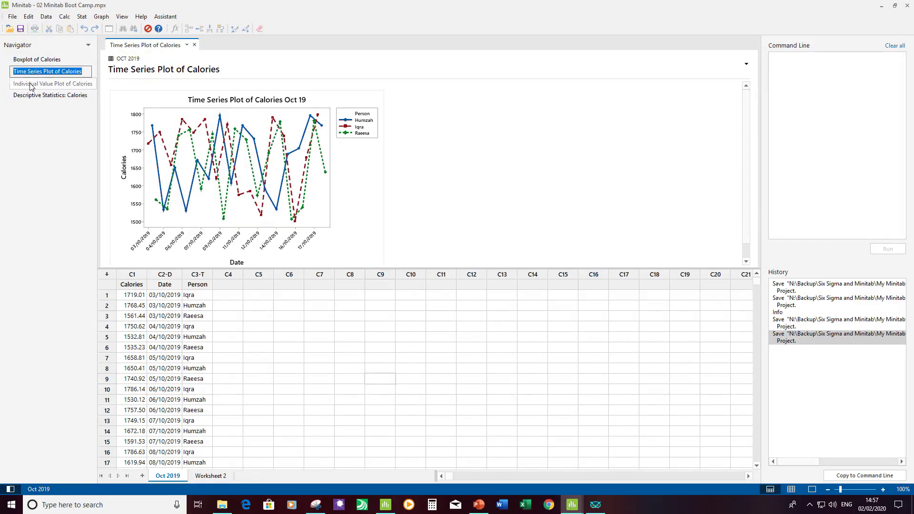
{"action": "left_click", "coordinate": [30, 84]}
{"action": "left_click", "coordinate": [27, 98]}
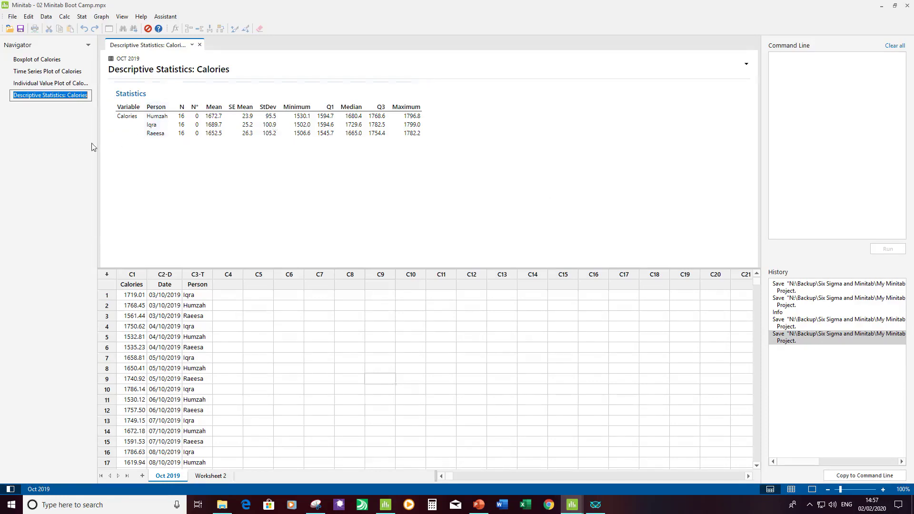
Cancel the output rename and zoom the Descriptive Statistics output to 130%, then back to 100%
{"action": "key", "text": "Return"}
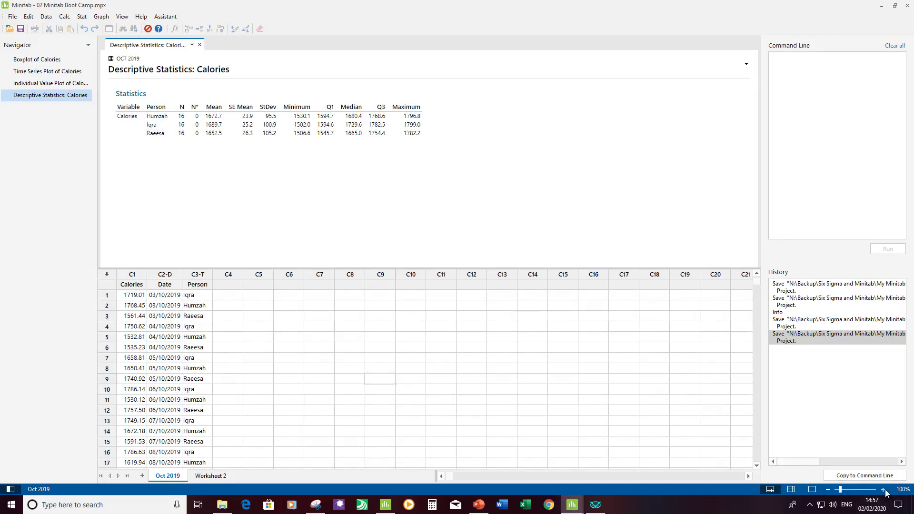
{"action": "left_click", "coordinate": [536, 200]}
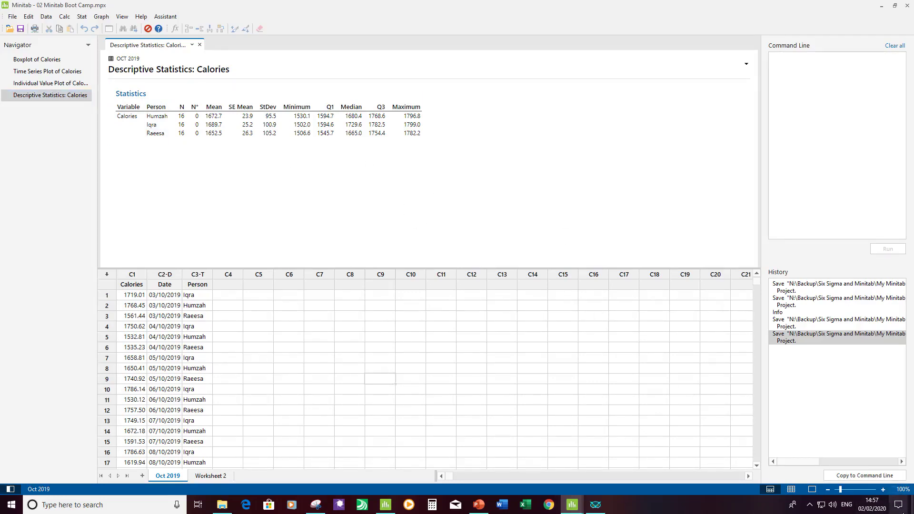
{"action": "left_click", "coordinate": [883, 491]}
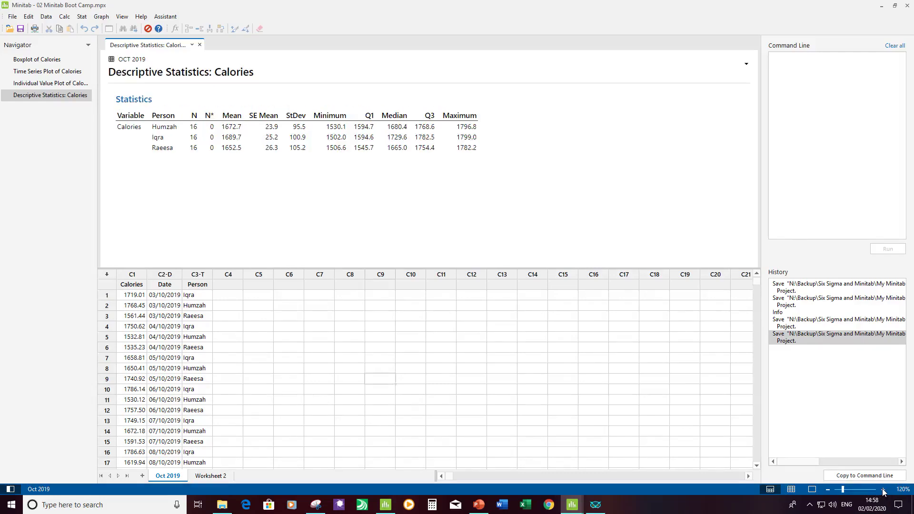
{"action": "left_click", "coordinate": [884, 490]}
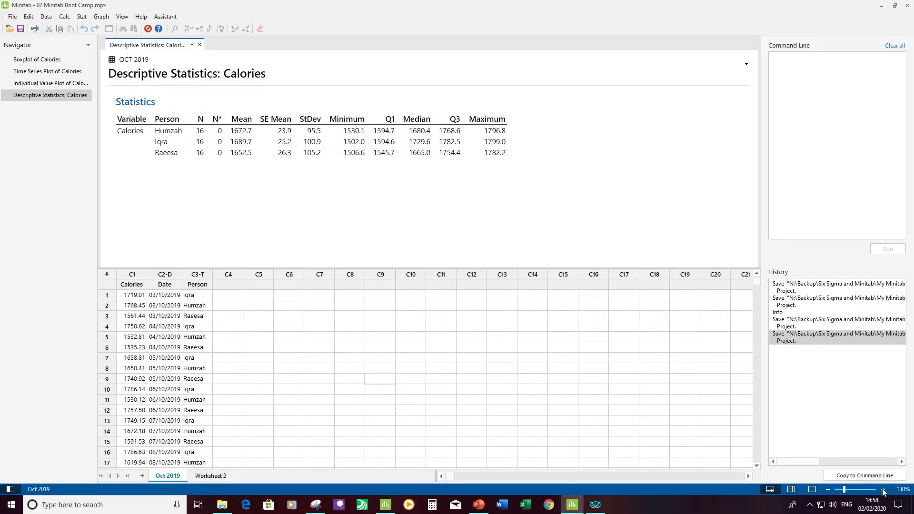
{"action": "left_click", "coordinate": [828, 490]}
{"action": "left_click", "coordinate": [828, 490]}
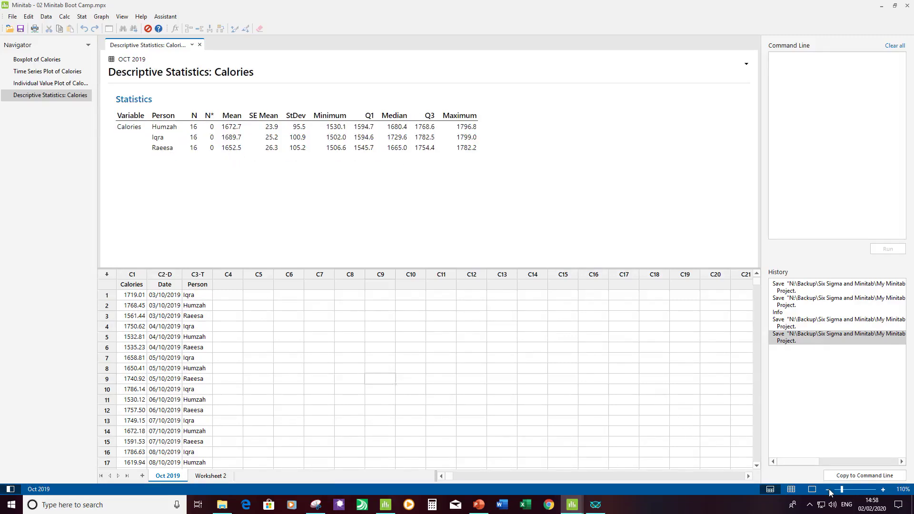
{"action": "left_click", "coordinate": [828, 490]}
{"action": "left_click", "coordinate": [828, 490]}
Show the Boxplot of Calories alone, zoomed to 130% and then reduced to 110%
{"action": "left_click", "coordinate": [43, 60]}
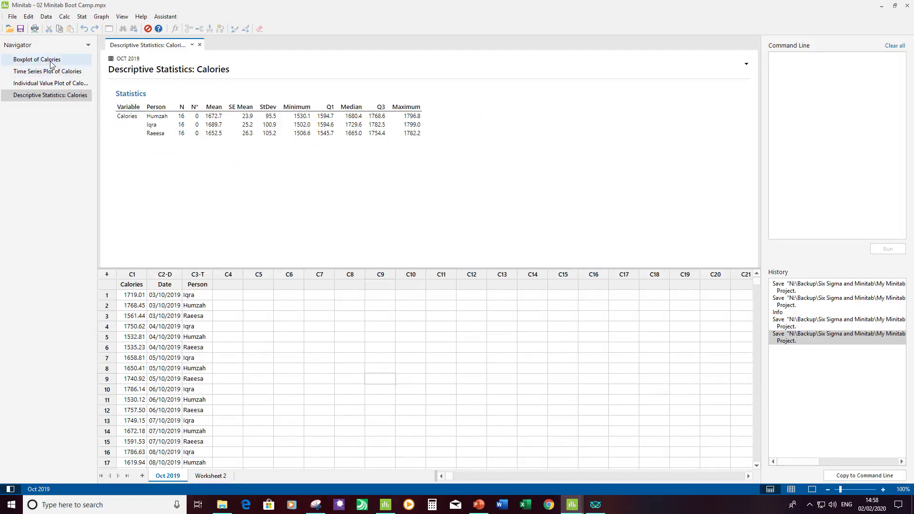
{"action": "left_click", "coordinate": [883, 490]}
{"action": "left_click", "coordinate": [883, 490]}
{"action": "left_click", "coordinate": [883, 490]}
{"action": "left_click", "coordinate": [884, 490]}
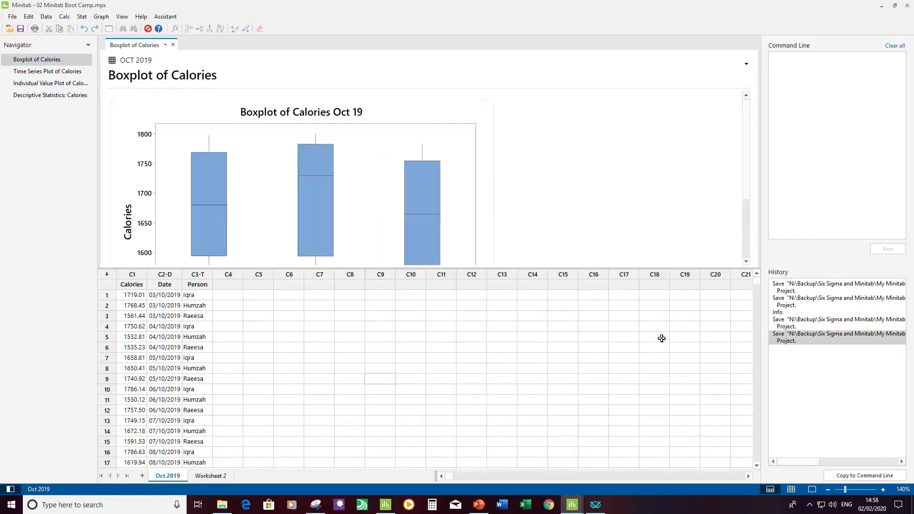
{"action": "left_click", "coordinate": [812, 489]}
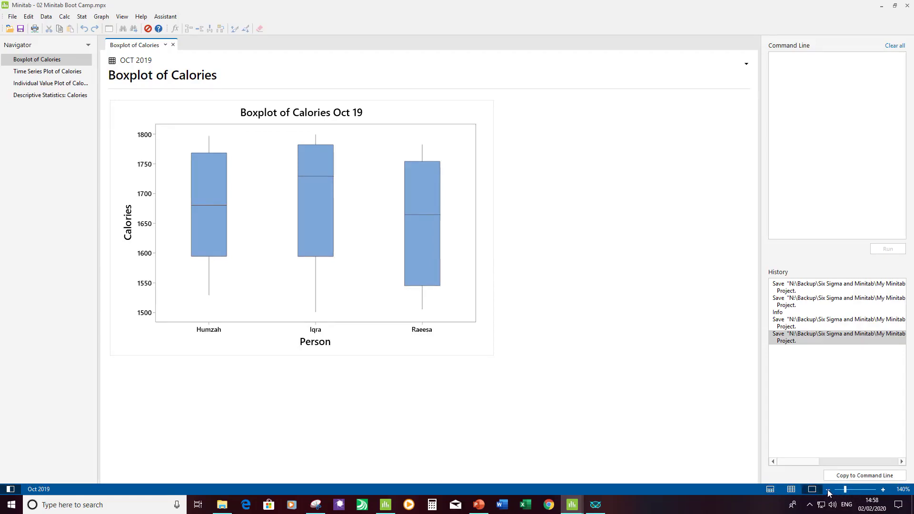
{"action": "left_click", "coordinate": [828, 490]}
{"action": "left_click", "coordinate": [828, 490]}
{"action": "left_click", "coordinate": [828, 490]}
{"action": "left_click", "coordinate": [828, 490]}
{"action": "left_click", "coordinate": [828, 490]}
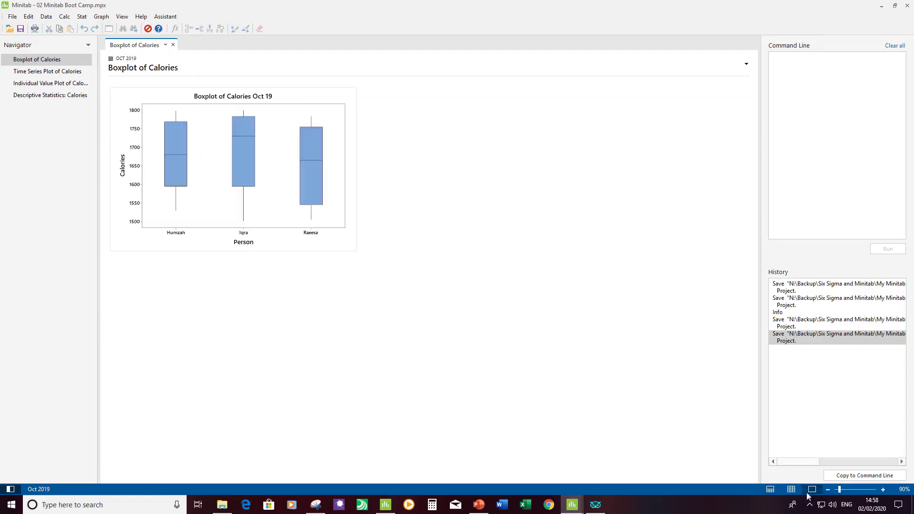
View only the Oct 2019 worksheet, zoom the grid to 140% and back to 100%, then restore split view
{"action": "left_click", "coordinate": [792, 489]}
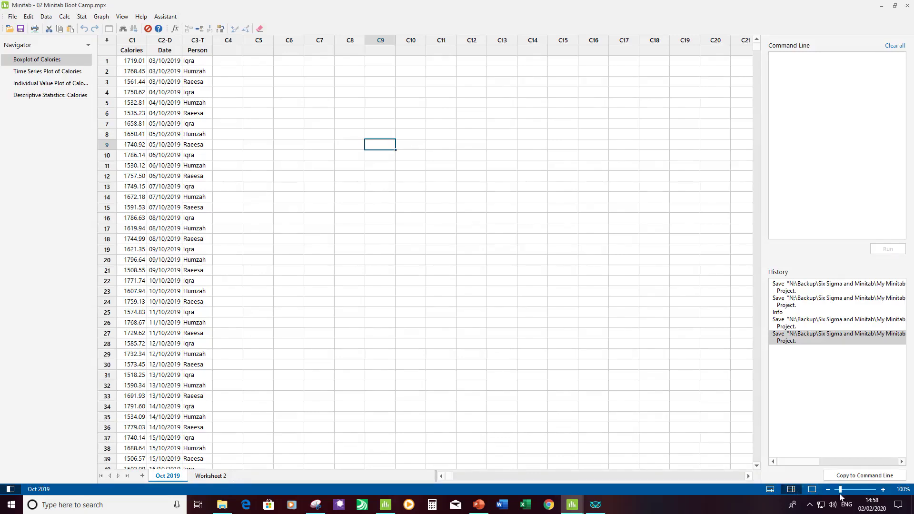
{"action": "left_click", "coordinate": [883, 489]}
{"action": "left_click", "coordinate": [883, 490]}
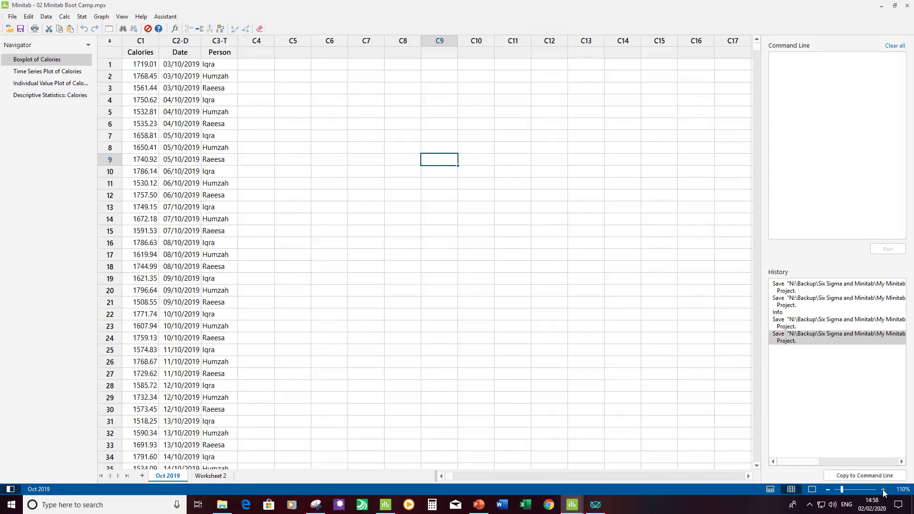
{"action": "left_click", "coordinate": [883, 490]}
{"action": "left_click", "coordinate": [883, 489]}
{"action": "left_click", "coordinate": [883, 489]}
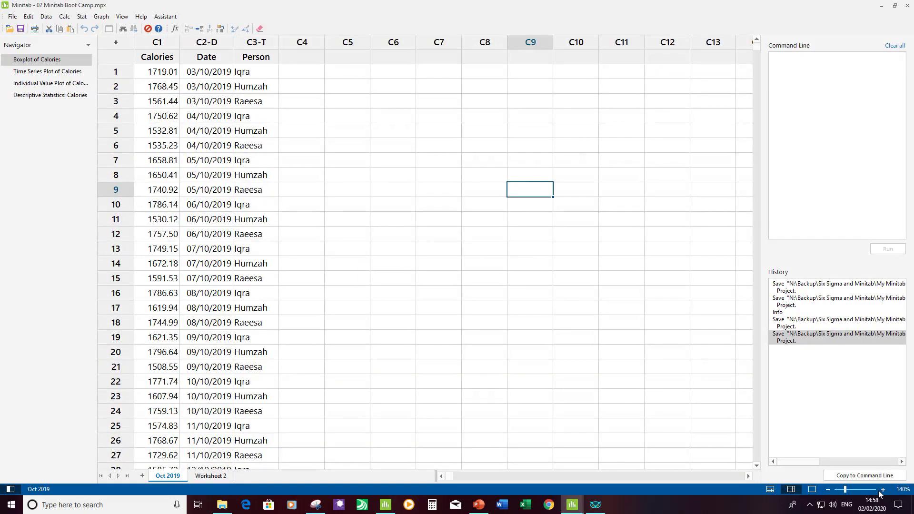
{"action": "left_click", "coordinate": [828, 490]}
{"action": "left_click", "coordinate": [828, 491]}
{"action": "left_click", "coordinate": [828, 490]}
{"action": "left_click", "coordinate": [827, 491]}
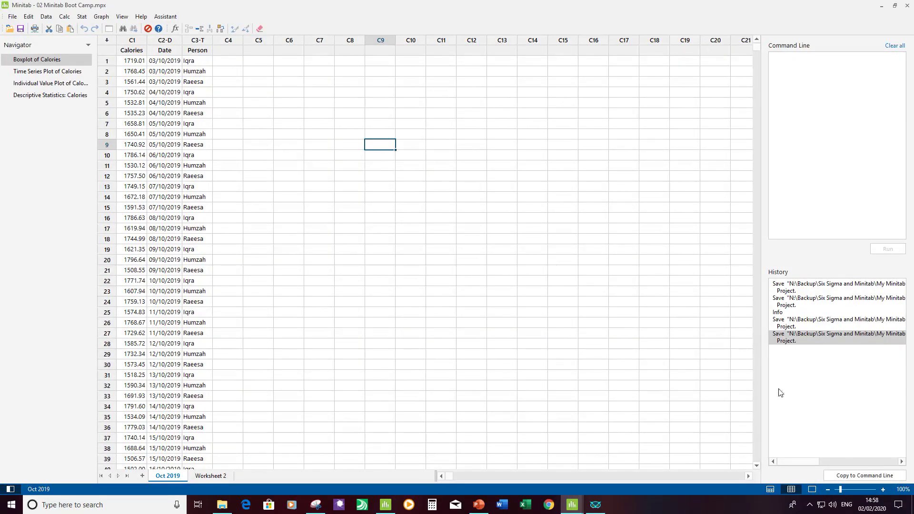
{"action": "left_click", "coordinate": [771, 490]}
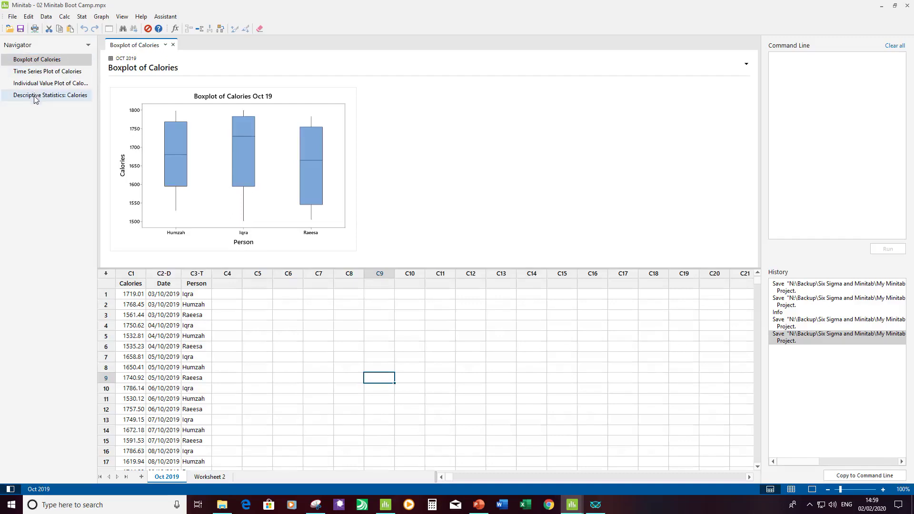
Browse each Navigator output ending on the Individual Value Plot of Calories, then switch to the Minitab 18 window
{"action": "left_click", "coordinate": [48, 75]}
{"action": "left_click", "coordinate": [47, 75]}
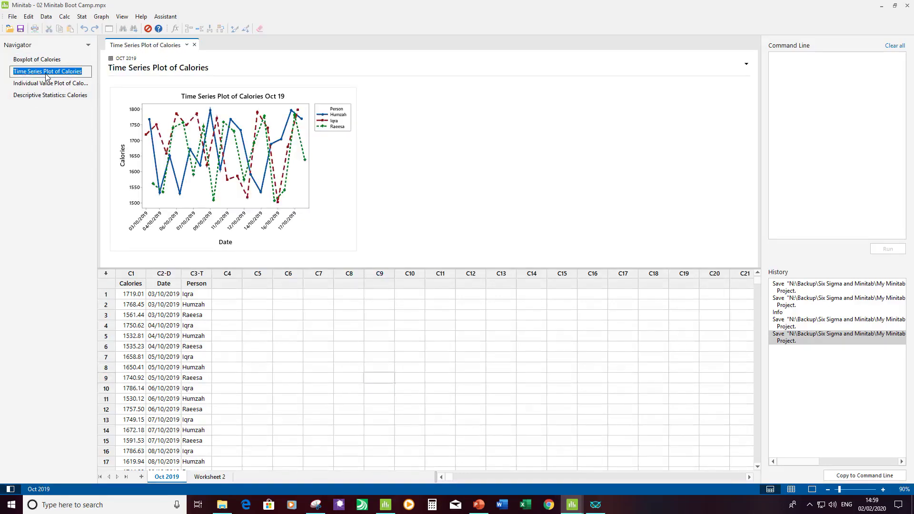
{"action": "left_click", "coordinate": [30, 99]}
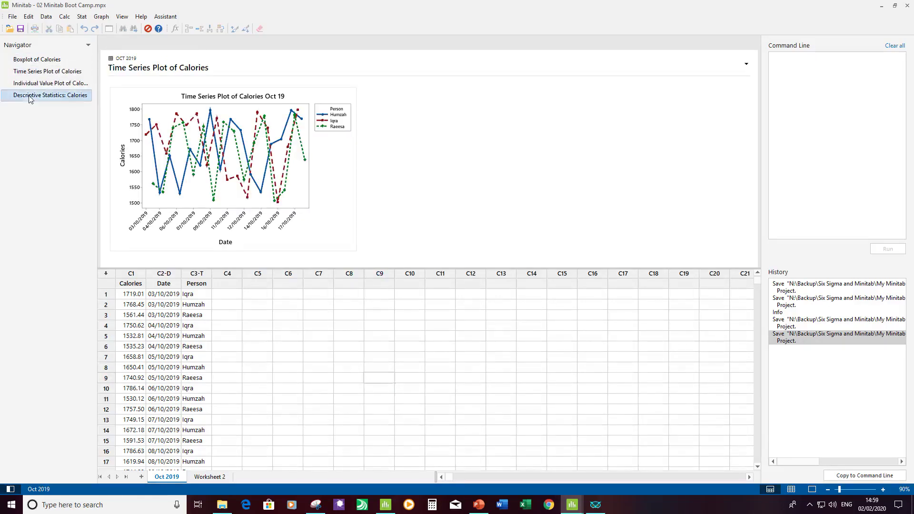
{"action": "left_click", "coordinate": [56, 83]}
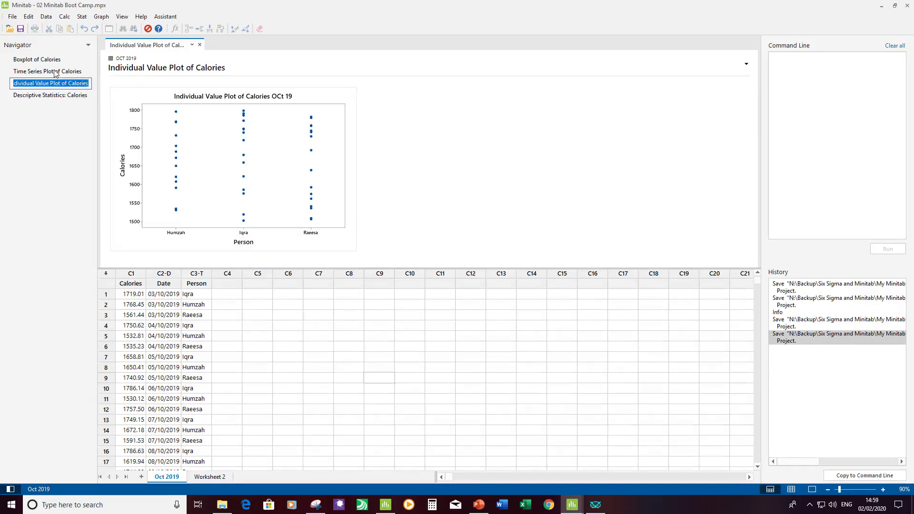
{"action": "left_click", "coordinate": [55, 73]}
{"action": "left_click", "coordinate": [48, 60]}
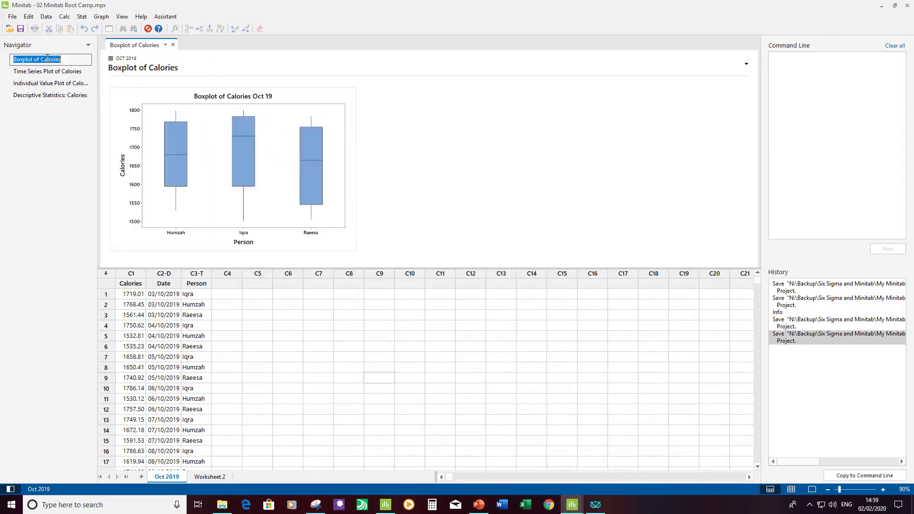
{"action": "left_click", "coordinate": [41, 82]}
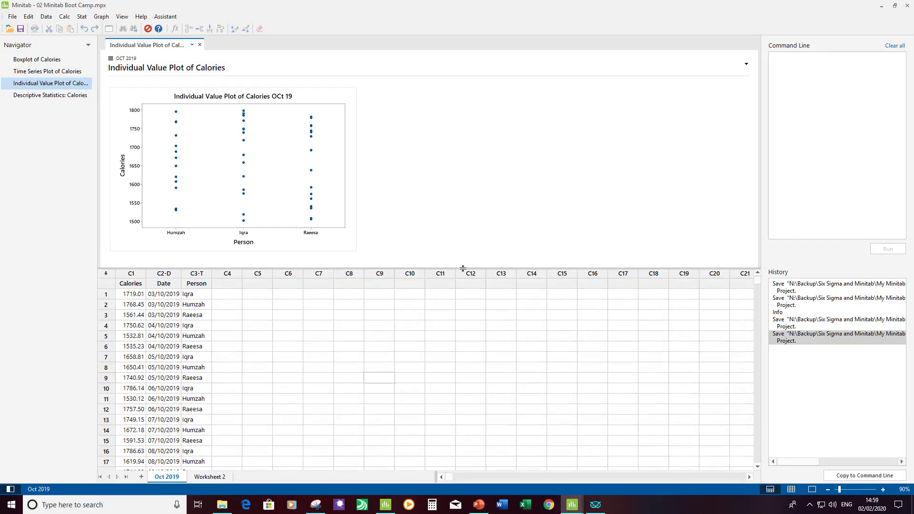
{"action": "mouse_move", "coordinate": [387, 508]}
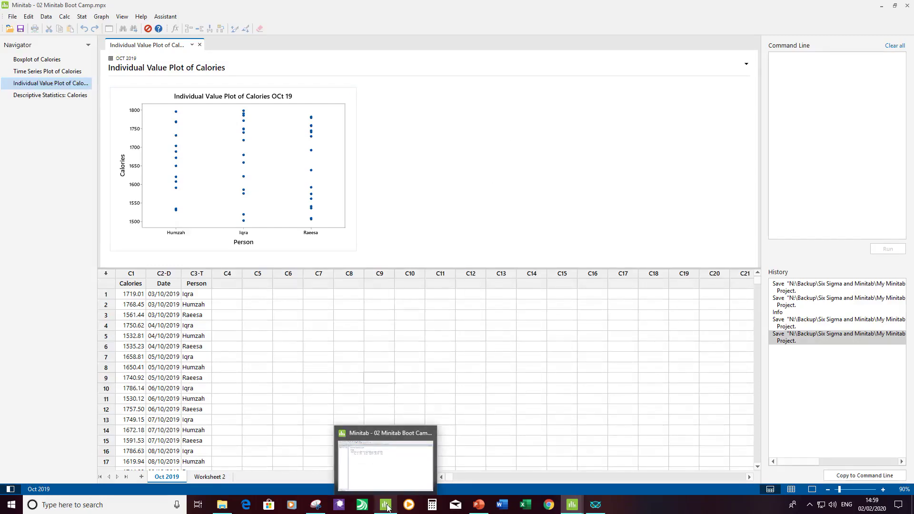
{"action": "left_click", "coordinate": [388, 508]}
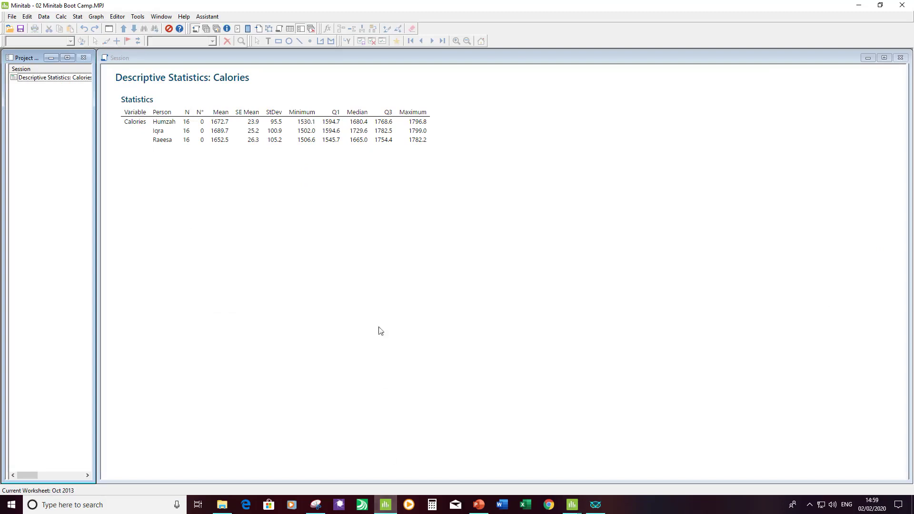
In Minitab 18, view the Time Series and Individual Value plots, the Oct 2013 worksheet, then the Session output
{"action": "left_click", "coordinate": [217, 30]}
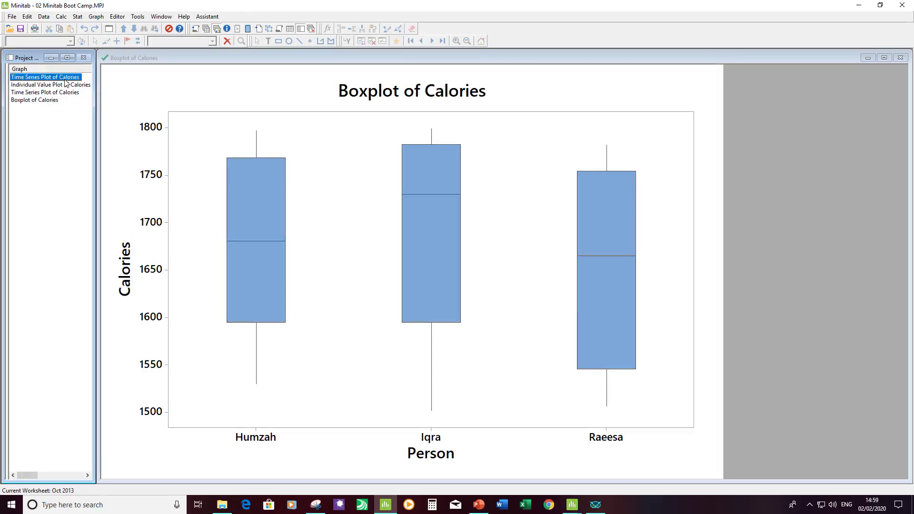
{"action": "left_click", "coordinate": [65, 79]}
{"action": "left_click", "coordinate": [58, 86]}
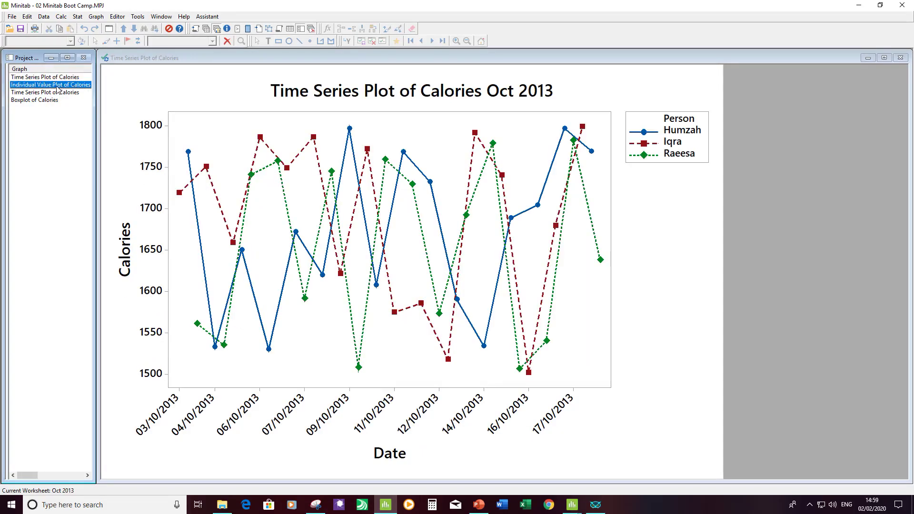
{"action": "left_click", "coordinate": [206, 29]}
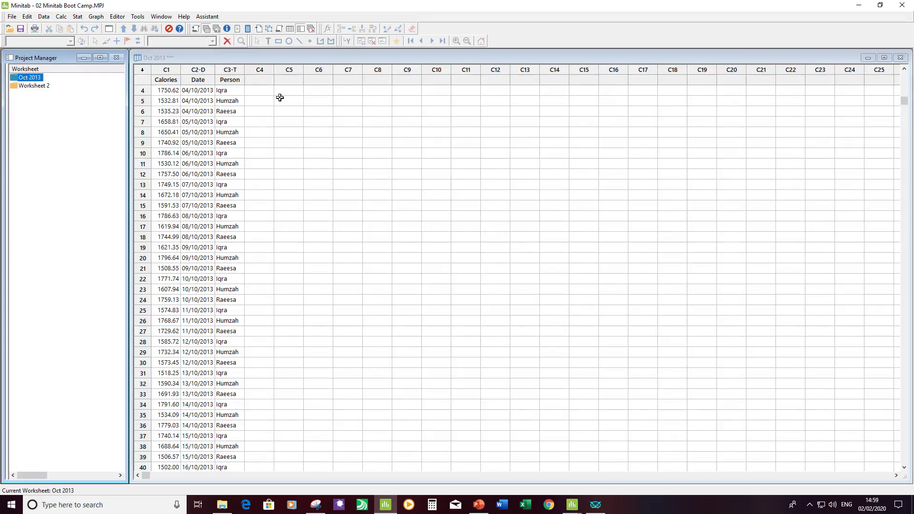
{"action": "left_click", "coordinate": [196, 29]}
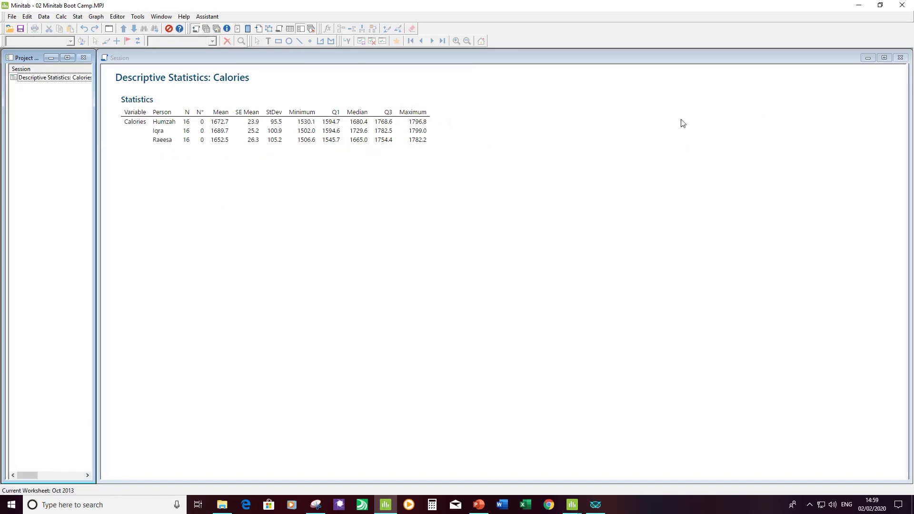
{"action": "left_click", "coordinate": [859, 5]}
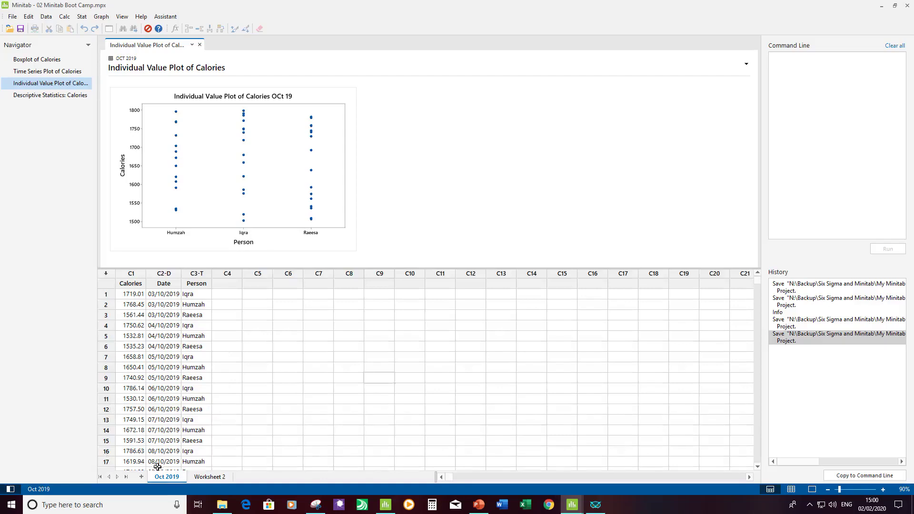
On Worksheet 2, delete the stray R from row 1's Calories value so it reads 1669.52
{"action": "left_click", "coordinate": [210, 478]}
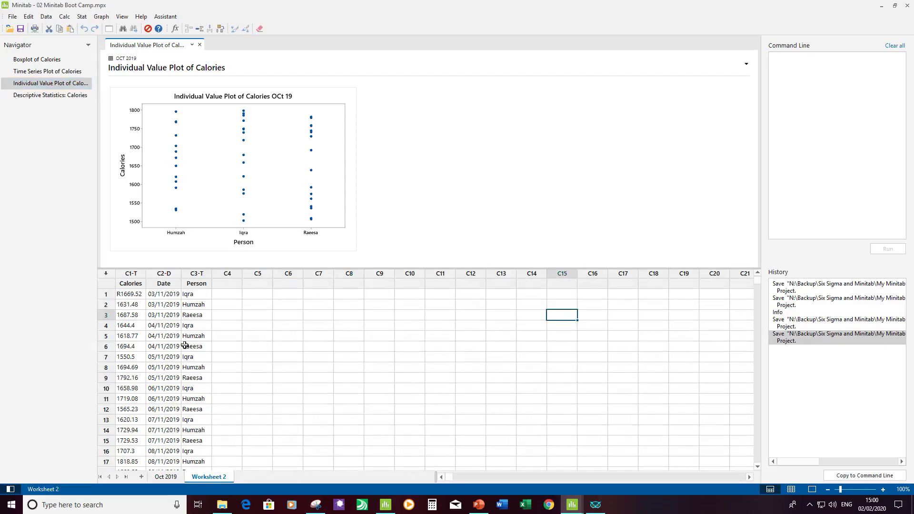
{"action": "left_click", "coordinate": [127, 294]}
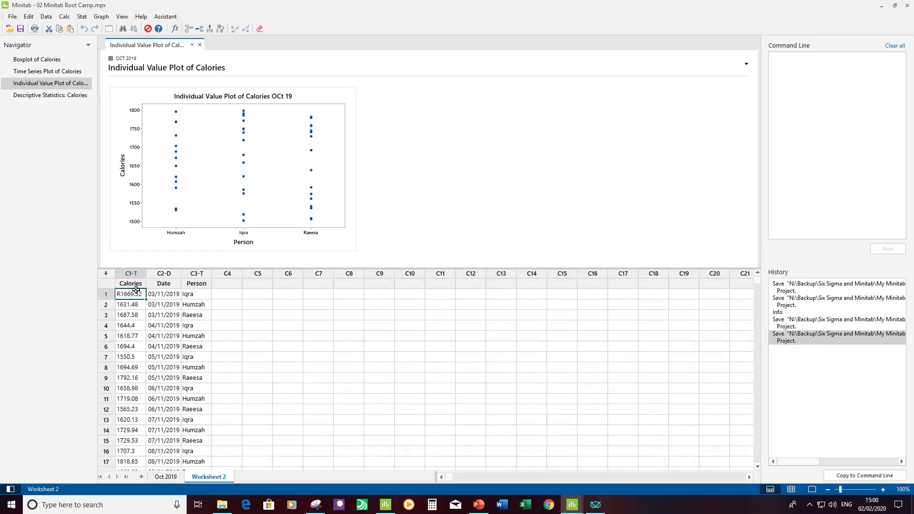
{"action": "left_click", "coordinate": [121, 296]}
{"action": "key", "text": "BackSpace"}
{"action": "left_click", "coordinate": [233, 326]}
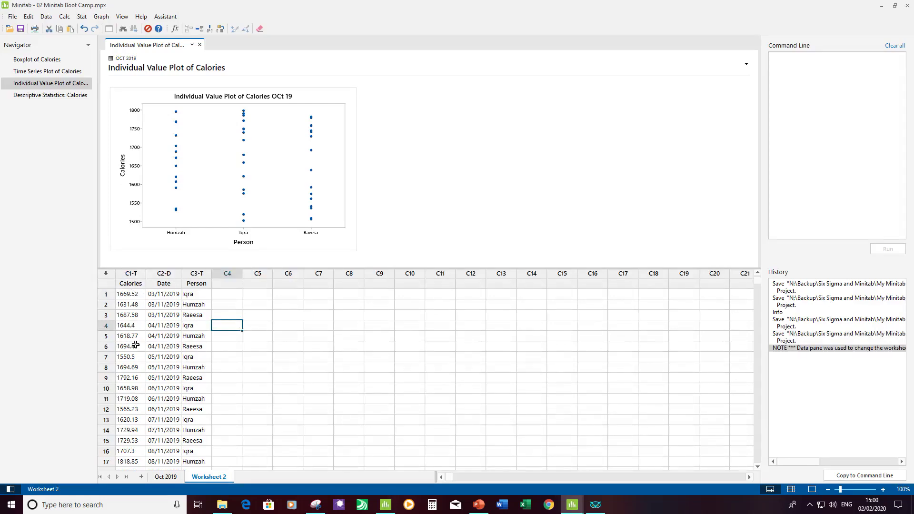
Convert Worksheet 2's Calories column to Automatic numeric with Data > Change Data Type
{"action": "left_click", "coordinate": [46, 16]}
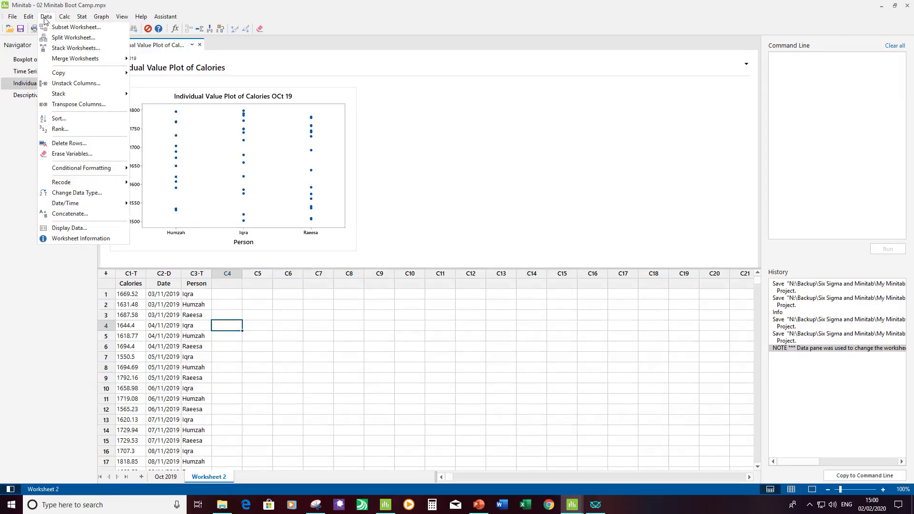
{"action": "left_click", "coordinate": [83, 194]}
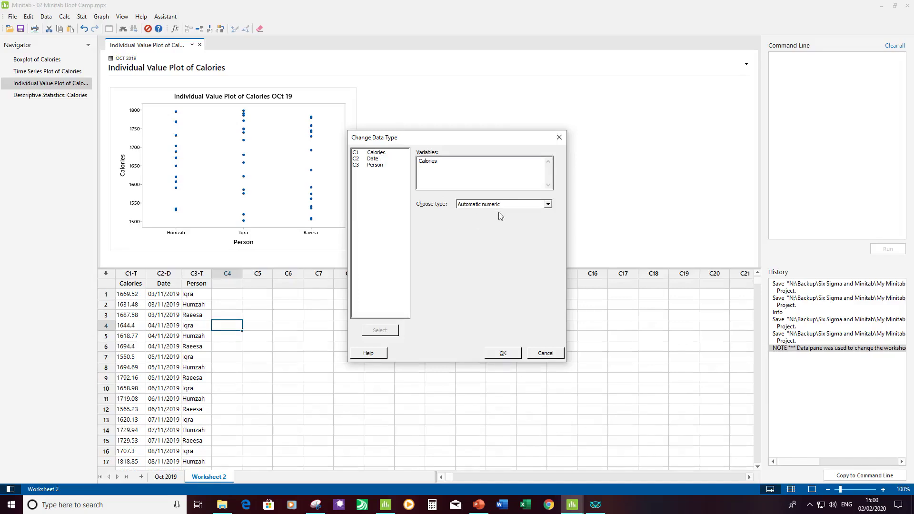
{"action": "left_click", "coordinate": [503, 353]}
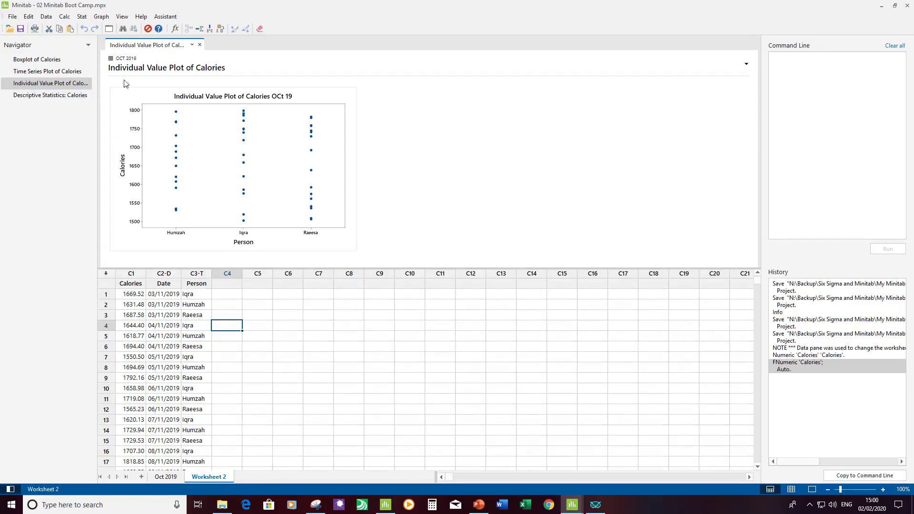
Run Display Descriptive Statistics on Calories with Person as the By variable
{"action": "left_click", "coordinate": [82, 17]}
{"action": "mouse_move", "coordinate": [101, 29]}
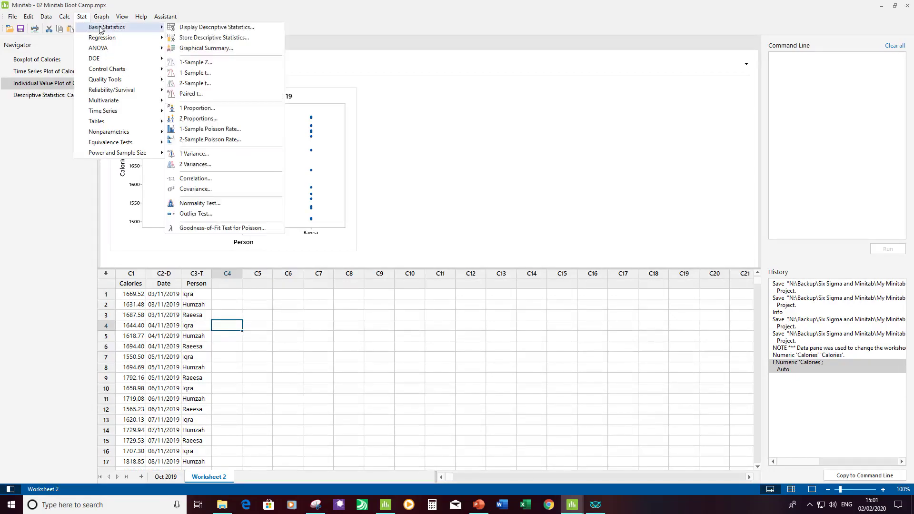
{"action": "left_click", "coordinate": [227, 28]}
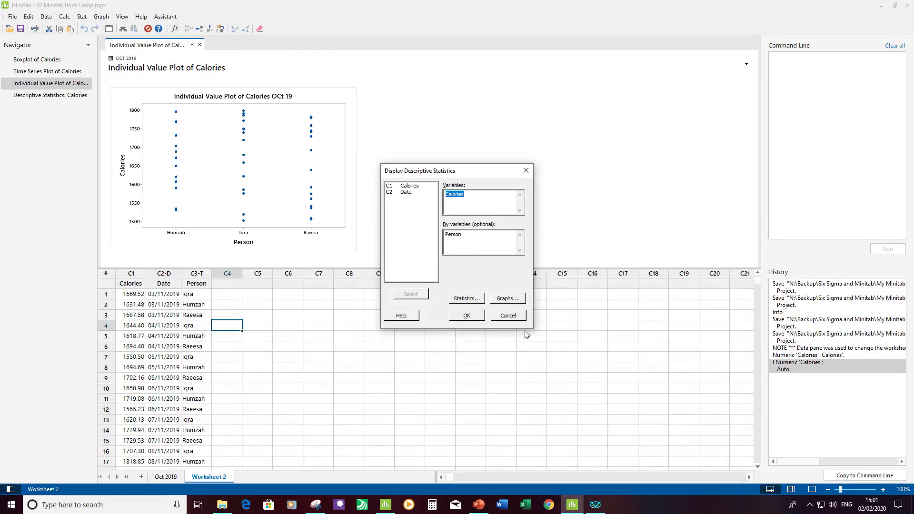
{"action": "left_click", "coordinate": [475, 317]}
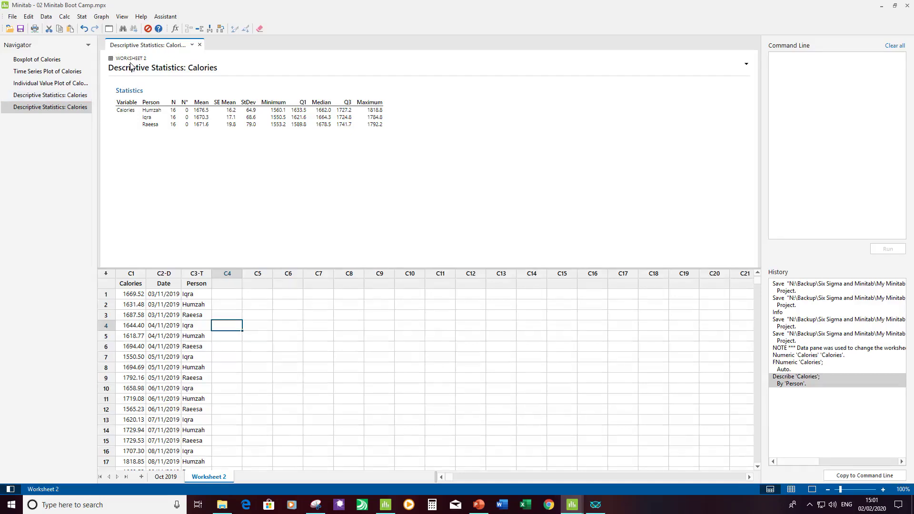
Group the Navigator outputs by worksheet (OCT 2019, WORKSHEET 2) and display the Oct 2019 Boxplot of Calories
{"action": "left_click", "coordinate": [71, 96]}
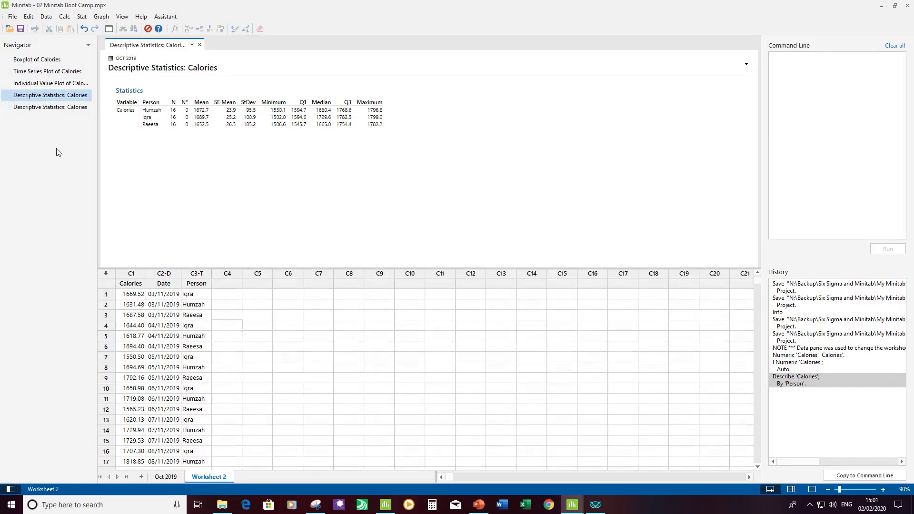
{"action": "left_click", "coordinate": [90, 47]}
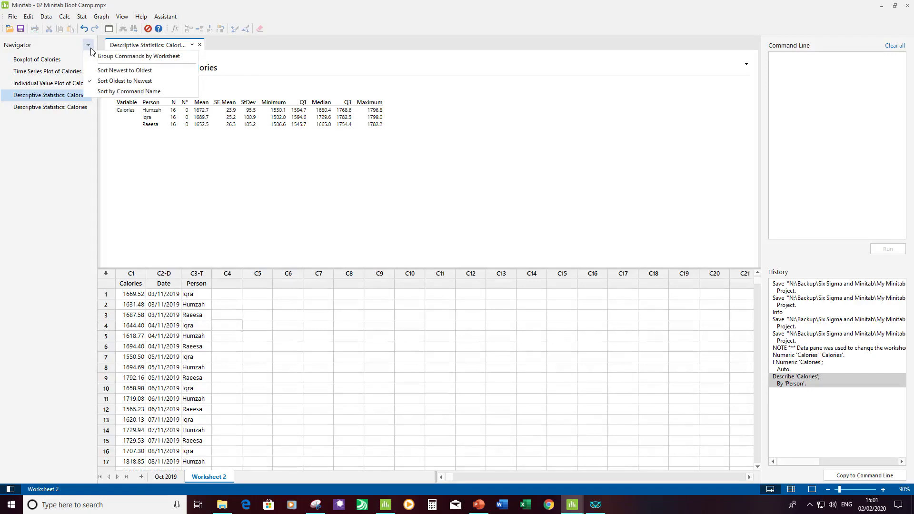
{"action": "left_click", "coordinate": [131, 57]}
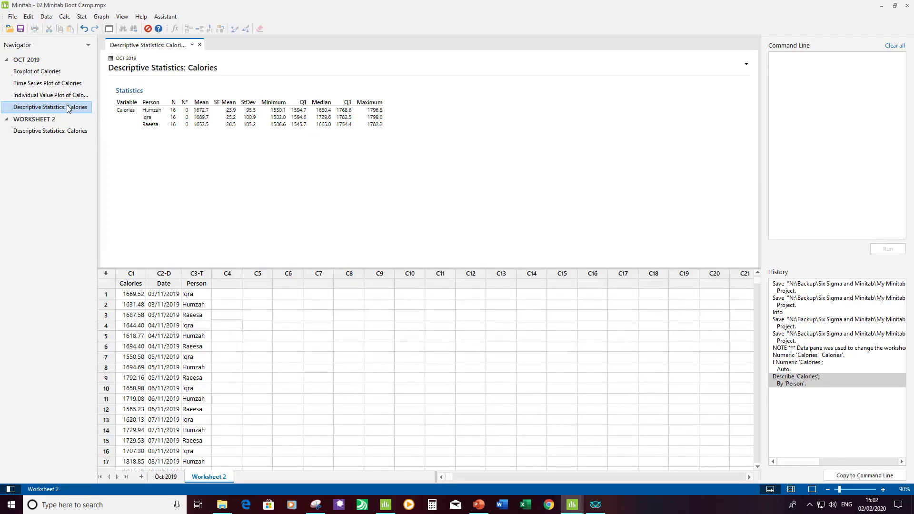
{"action": "left_click", "coordinate": [60, 72]}
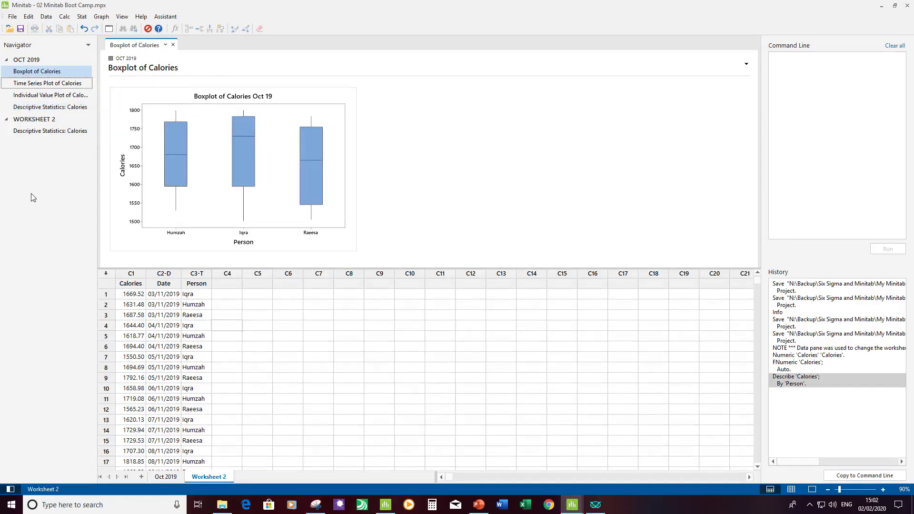
View the Time Series Plot beside the boxplot, heighten the panes, zoom to 100%, then close it
{"action": "right_click", "coordinate": [69, 86]}
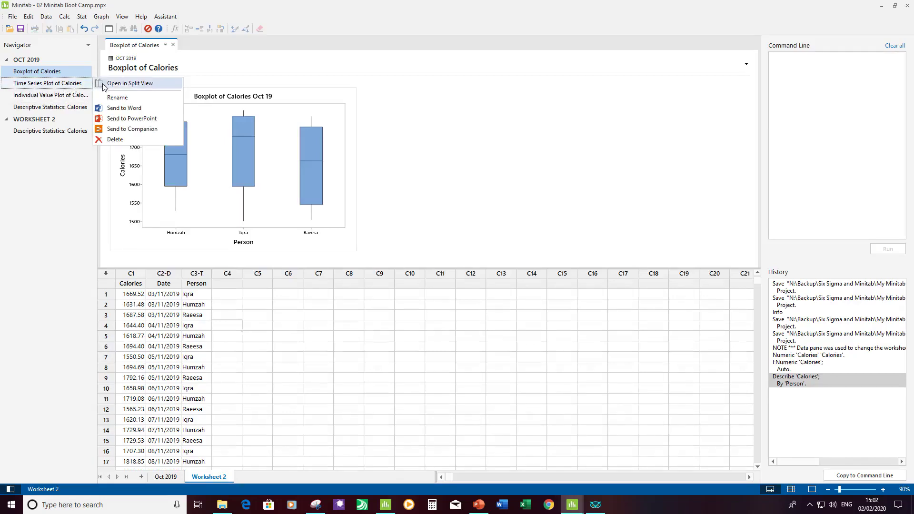
{"action": "left_click", "coordinate": [137, 84]}
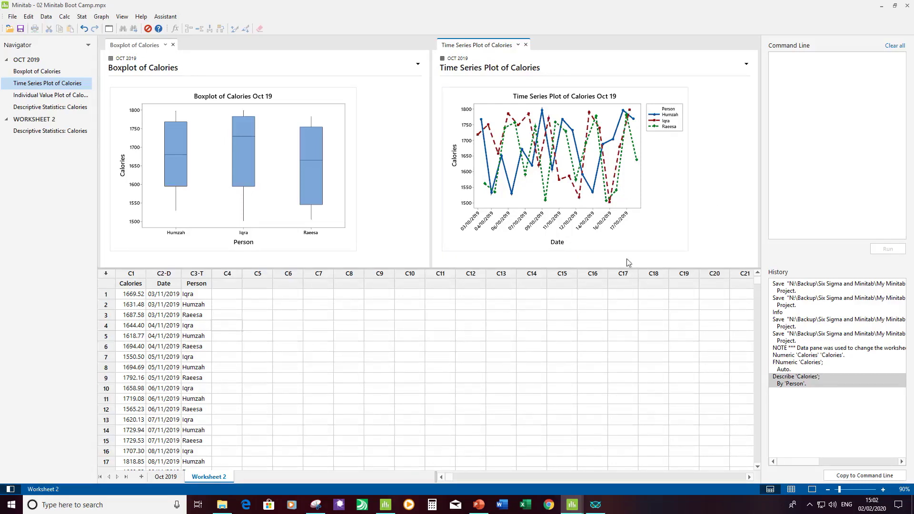
{"action": "left_click_drag", "start_coordinate": [625, 268], "coordinate": [616, 341]}
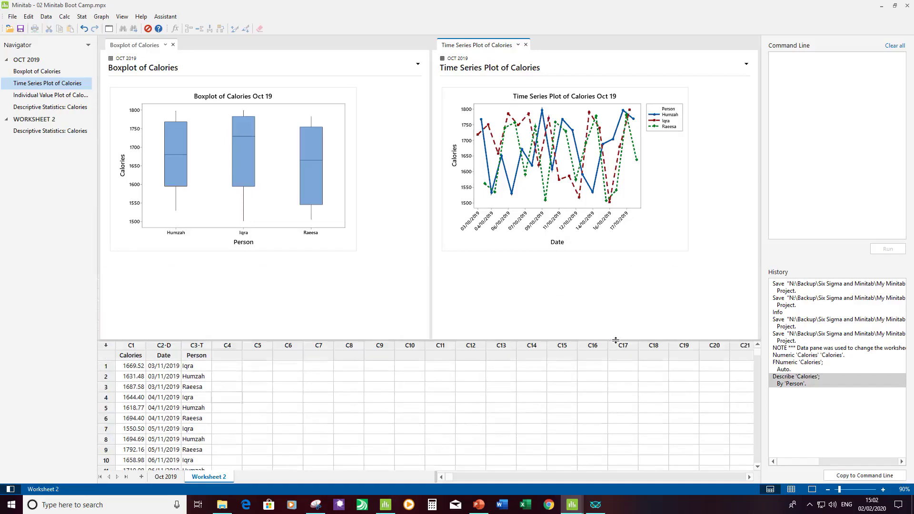
{"action": "left_click", "coordinate": [883, 490]}
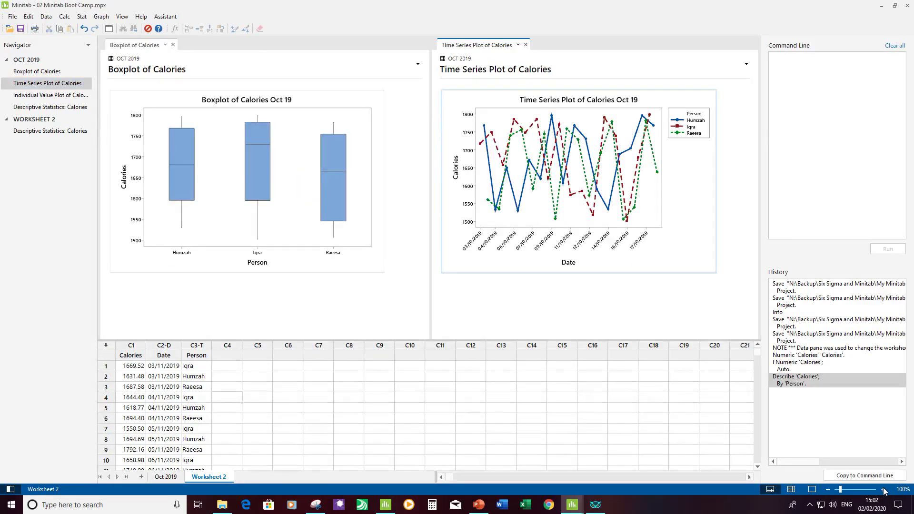
{"action": "left_click", "coordinate": [527, 46]}
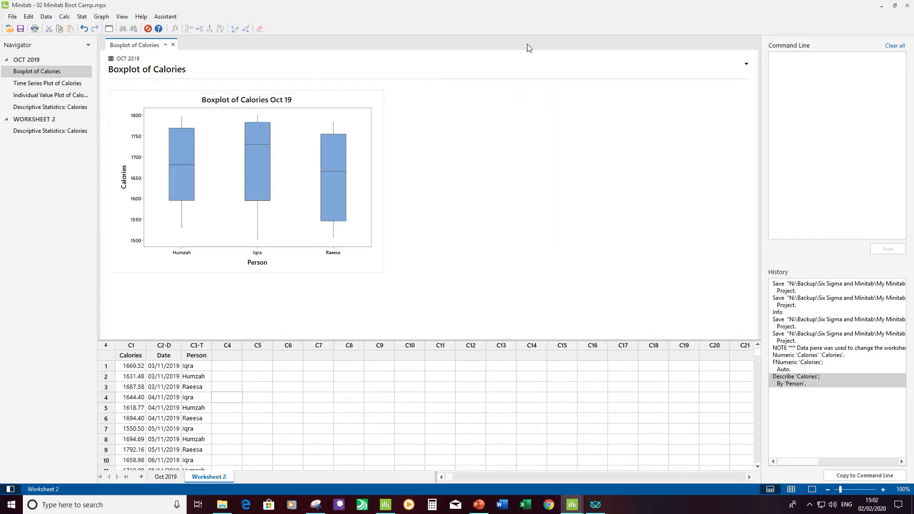
Show Descriptive Statistics: Calories in split view beside the boxplot and bring up its sharing menu
{"action": "right_click", "coordinate": [59, 108]}
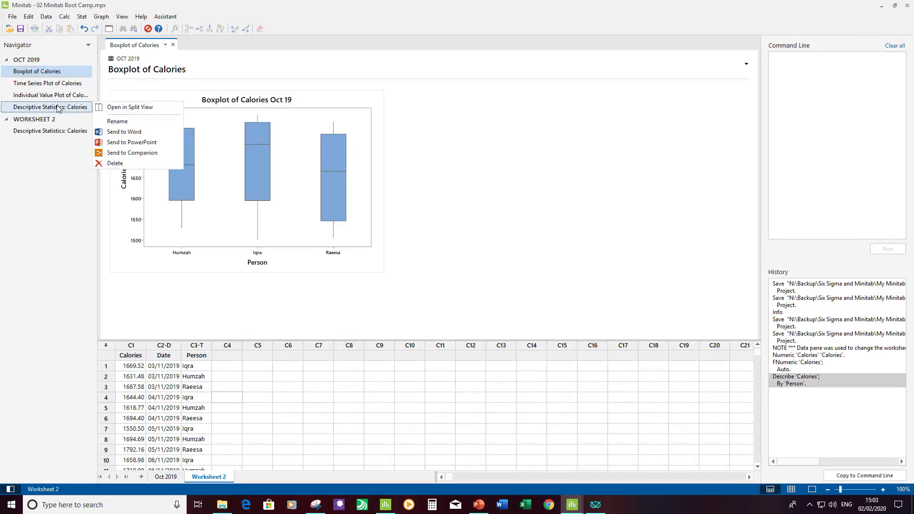
{"action": "left_click", "coordinate": [130, 107]}
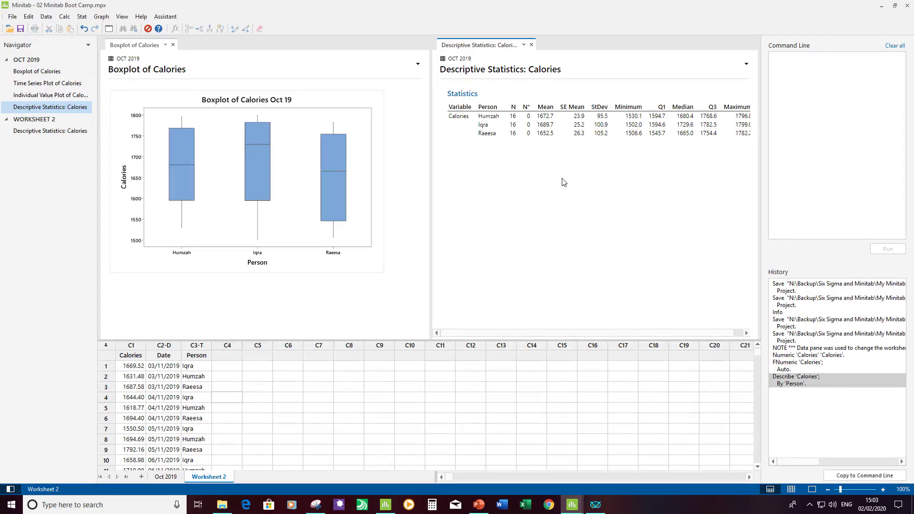
{"action": "right_click", "coordinate": [79, 111]}
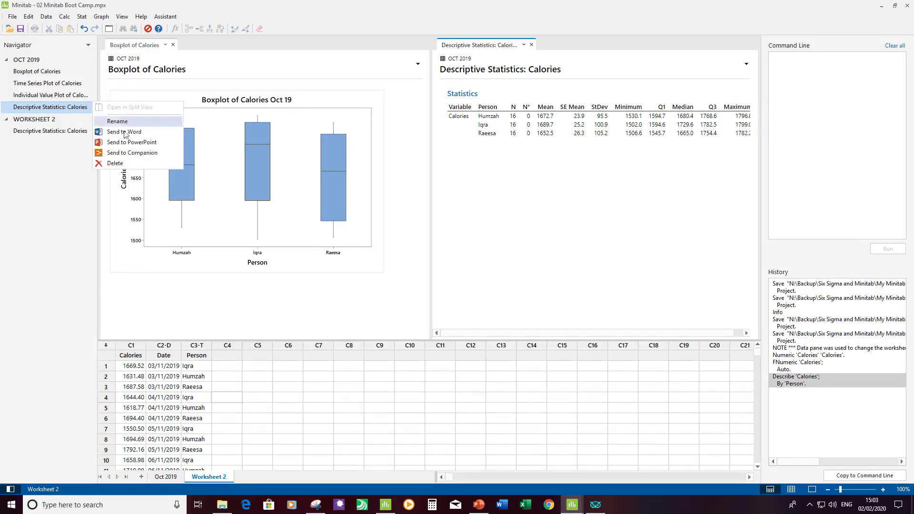
{"action": "left_click", "coordinate": [747, 66]}
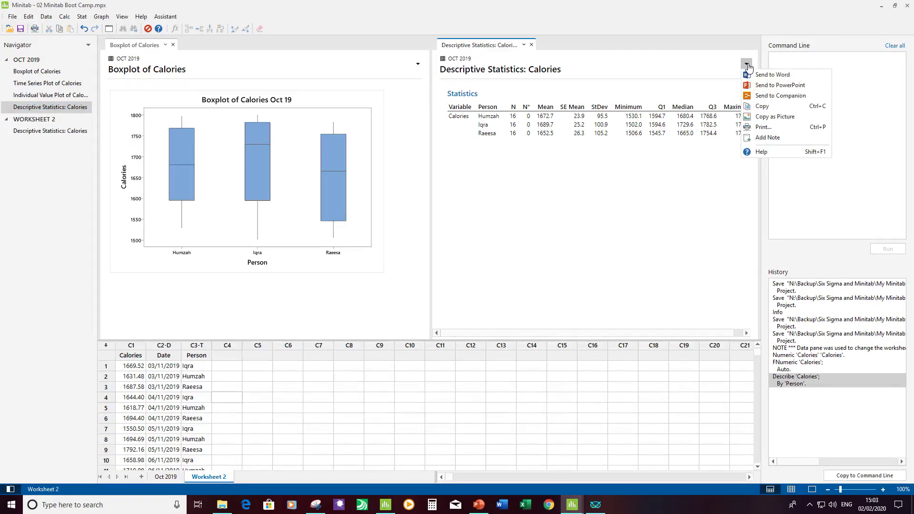
Send the Descriptive Statistics: Calories table to Word and switch to the new Document1
{"action": "left_click", "coordinate": [773, 75]}
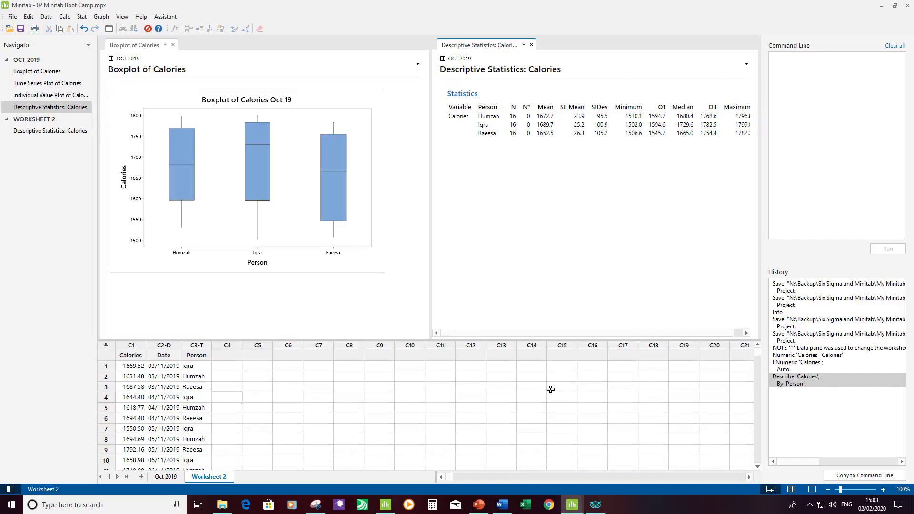
{"action": "left_click", "coordinate": [502, 506]}
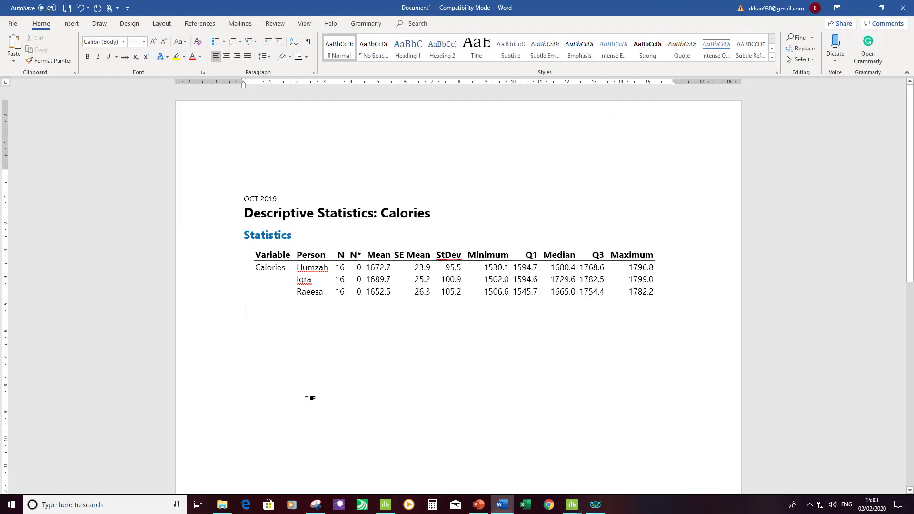
Inspect the pasted statistics table in Document1, then minimise Word to return to Minitab
{"action": "left_click", "coordinate": [402, 281]}
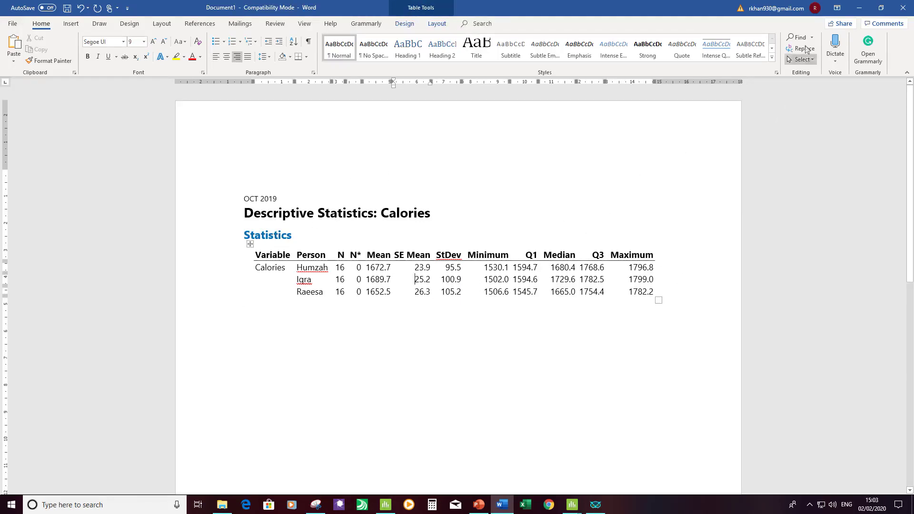
{"action": "left_click", "coordinate": [860, 8]}
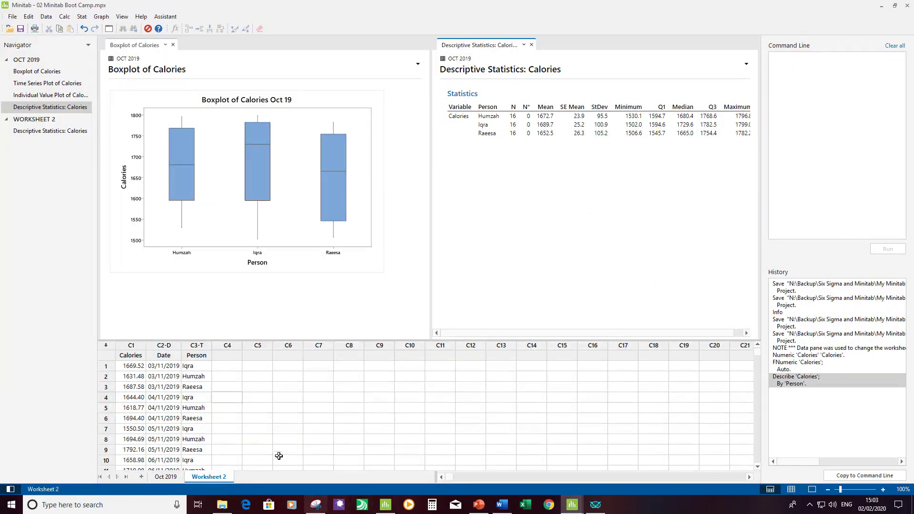